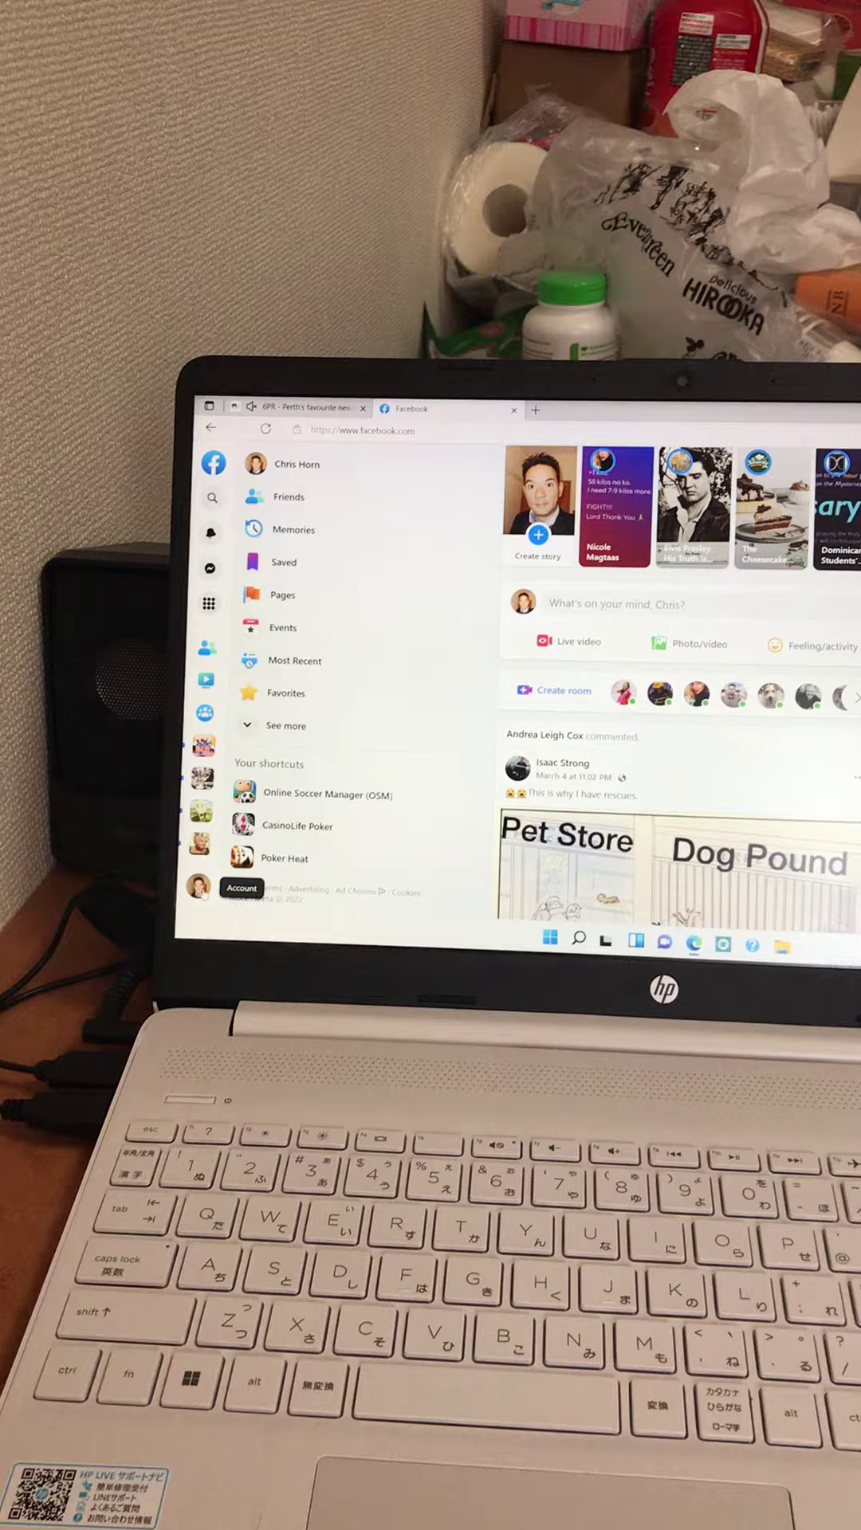
Open the account menu from the profile picture at the bottom of the left sidebar.
{"action": "left_click", "coordinate": [206, 881]}
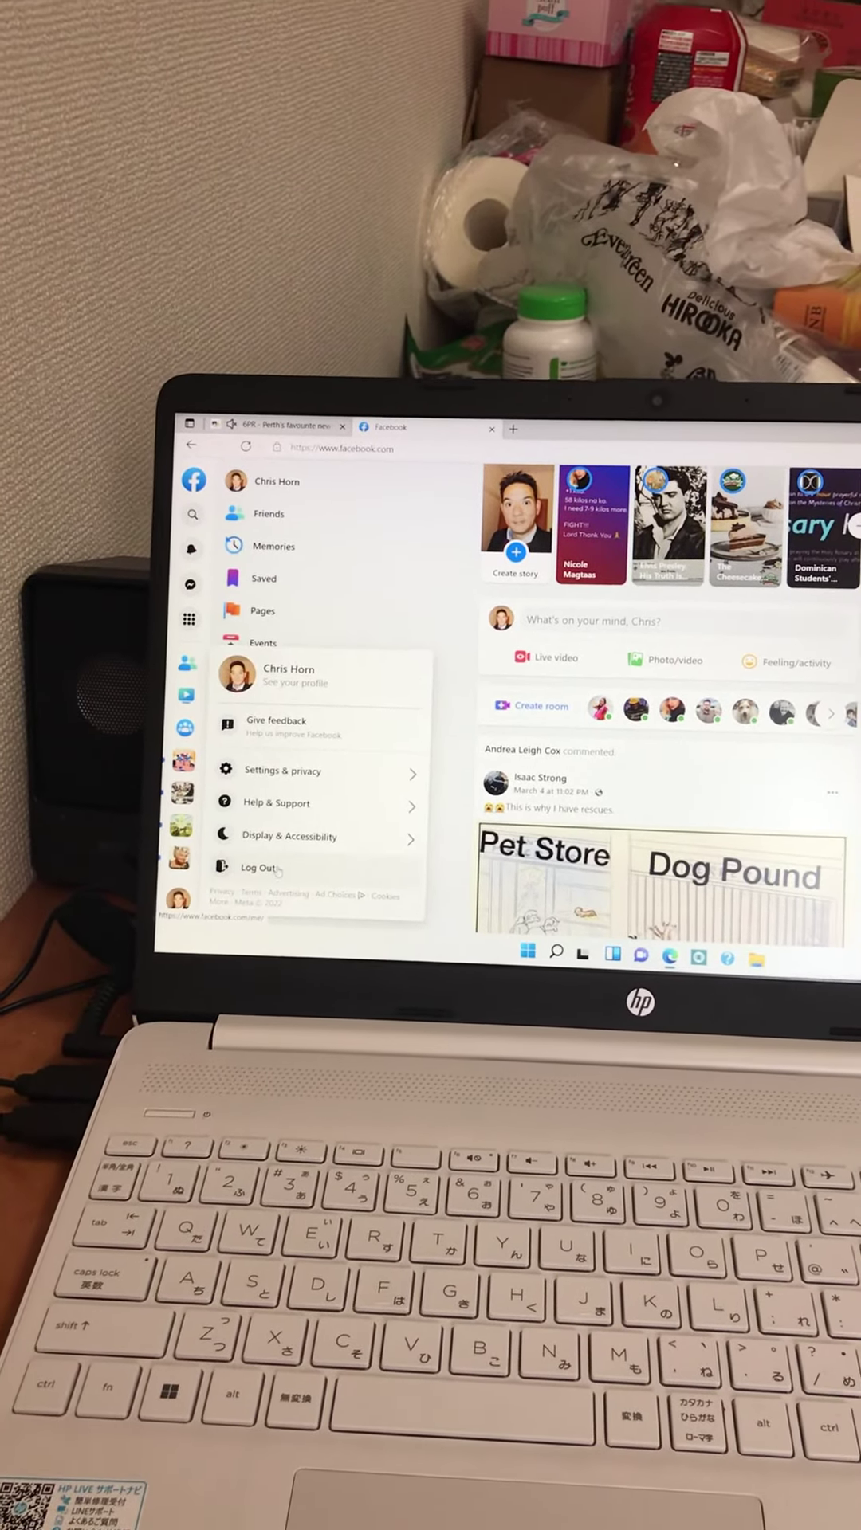
Choose Log Out from the account menu to reach the Recent Logins page.
{"action": "left_click", "coordinate": [275, 861]}
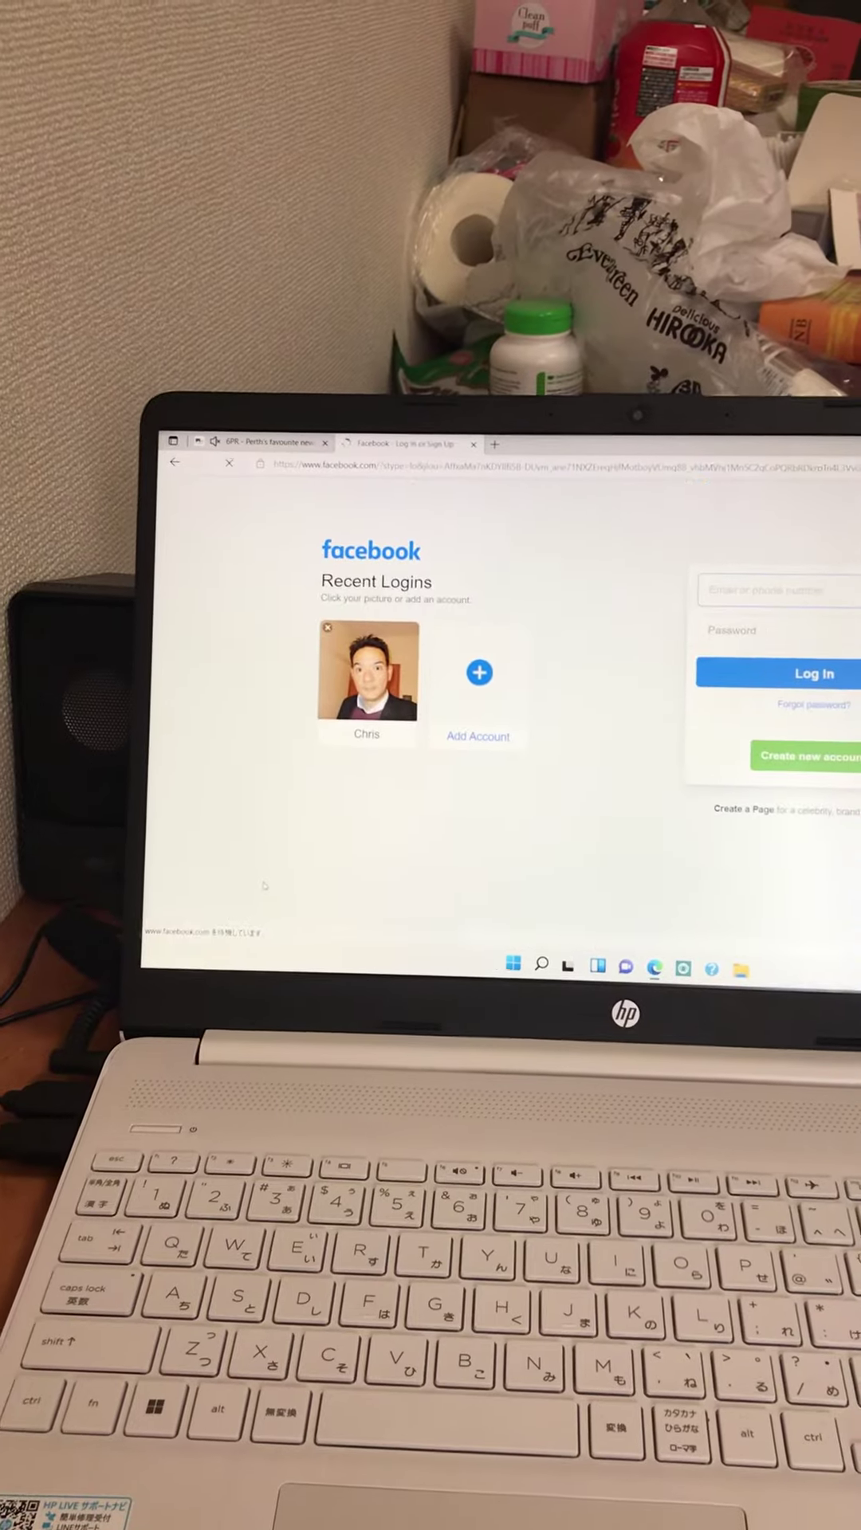